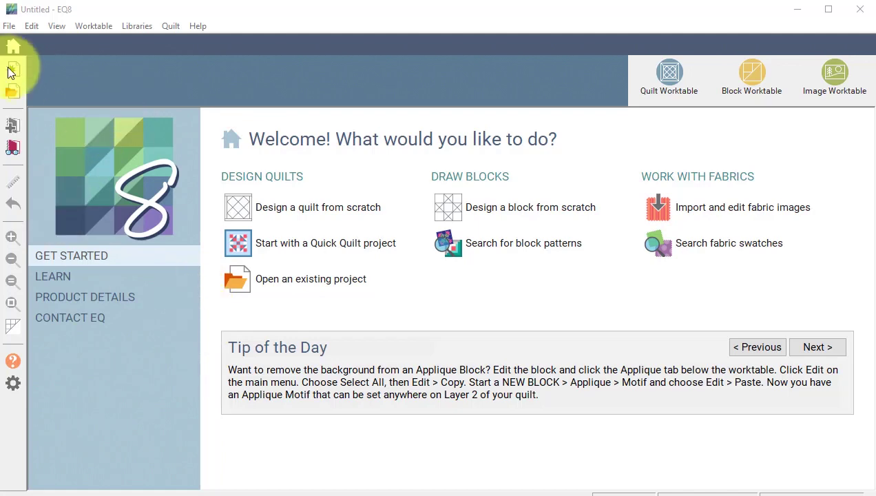
Create a new EQ8 project named 'Quantum Leap'
{"action": "left_click", "coordinate": [13, 69]}
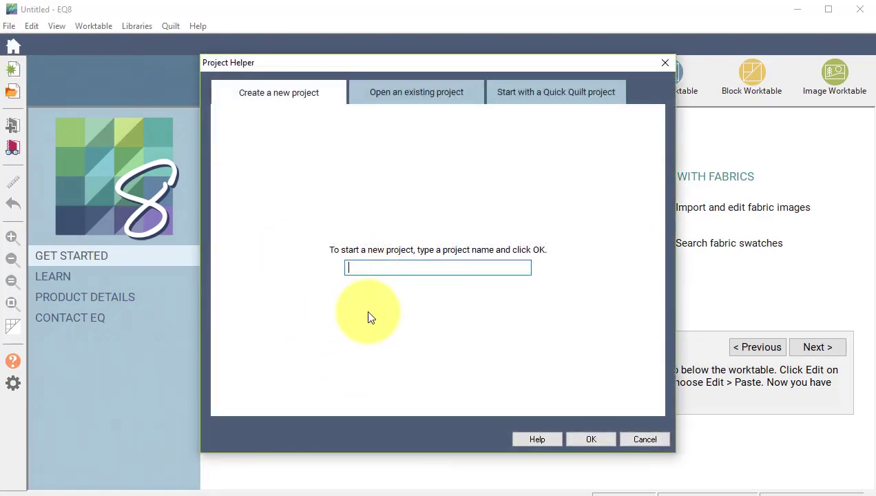
{"action": "type", "text": "Quantum Leap"}
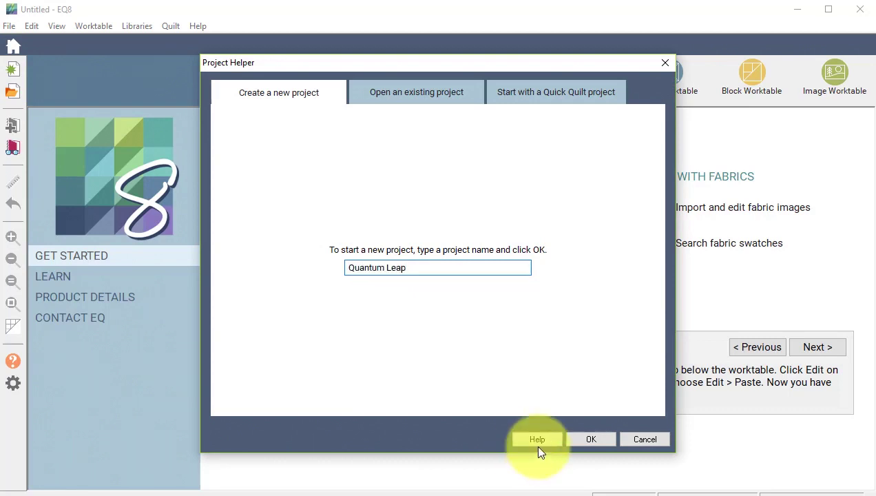
{"action": "left_click", "coordinate": [590, 440]}
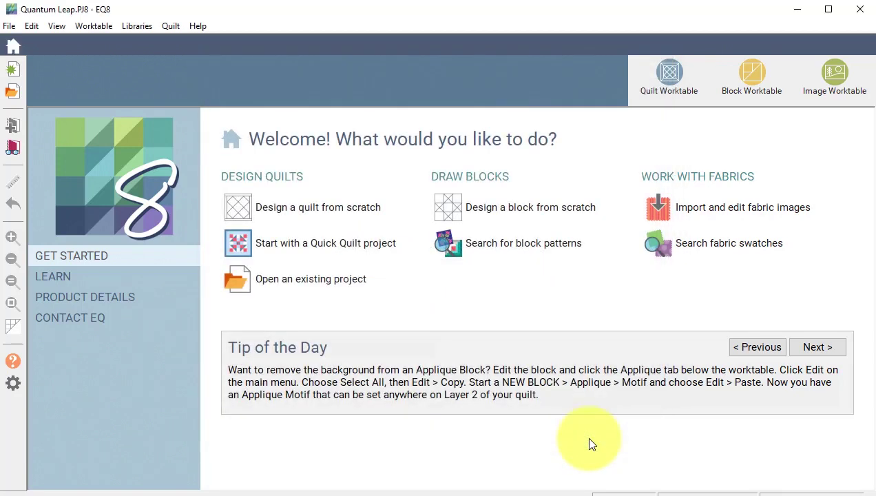
Start a blank 9 x 9 inch EasyDraw block with 18 snap points each way
{"action": "left_click", "coordinate": [540, 210]}
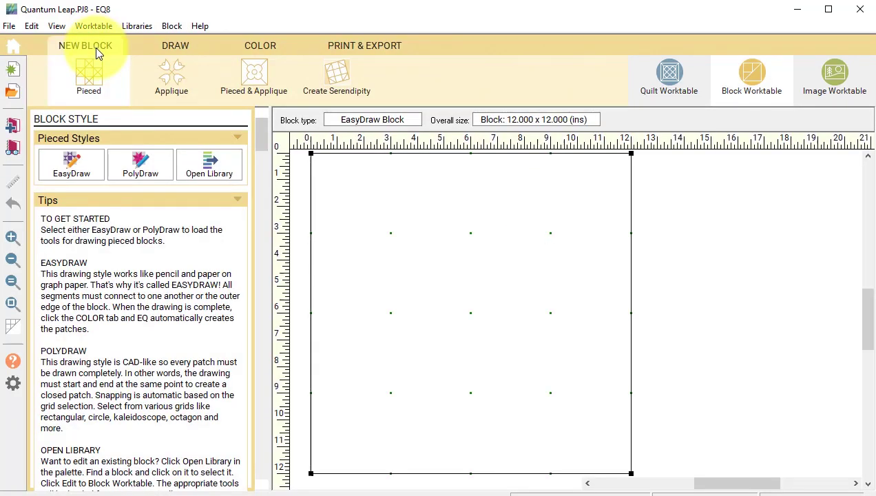
{"action": "left_click", "coordinate": [71, 162]}
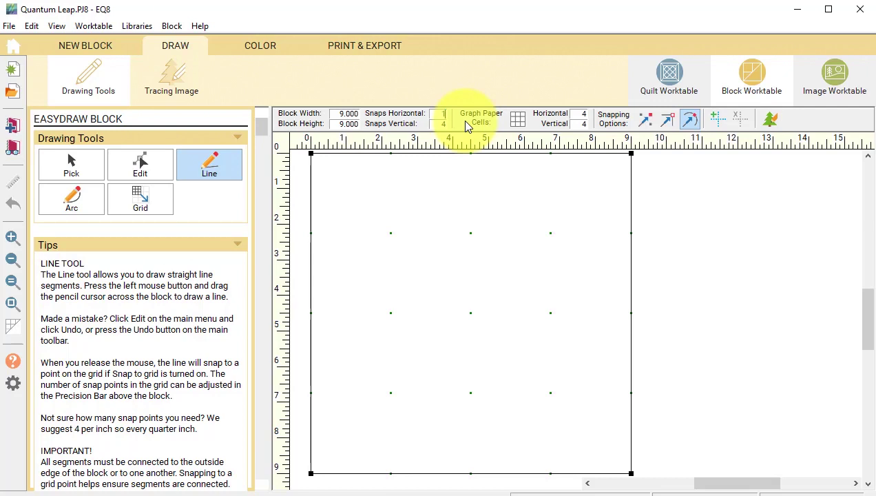
{"action": "type", "text": "8"}
{"action": "key", "text": "Tab"}
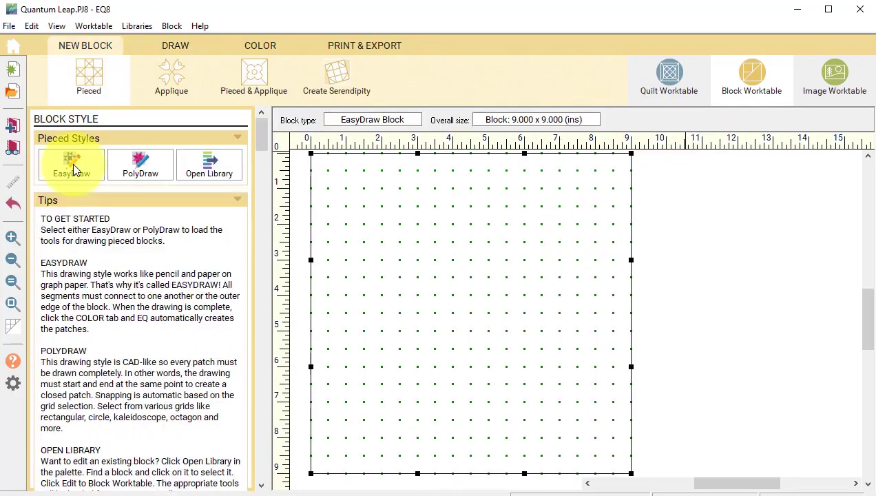
{"action": "left_click", "coordinate": [72, 163]}
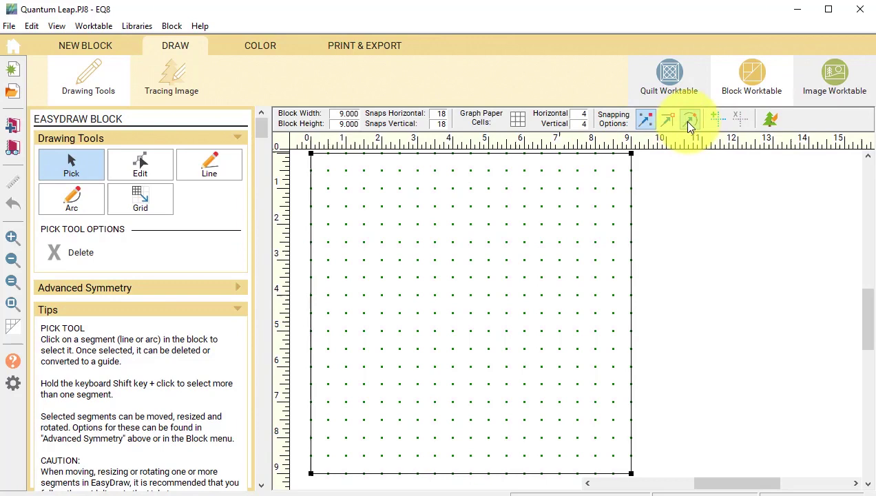
Draw a 3 x 3 grid from corner to corner across the 9-inch block
{"action": "left_click", "coordinate": [138, 195]}
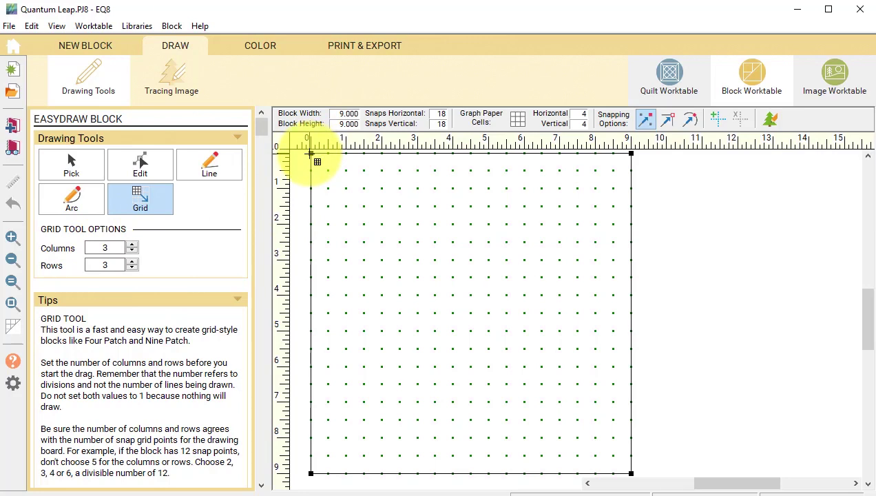
{"action": "mouse_move", "coordinate": [311, 153]}
{"action": "left_mouse_down"}
{"action": "mouse_move", "coordinate": [528, 336]}
{"action": "mouse_move", "coordinate": [632, 474]}
{"action": "left_mouse_up"}
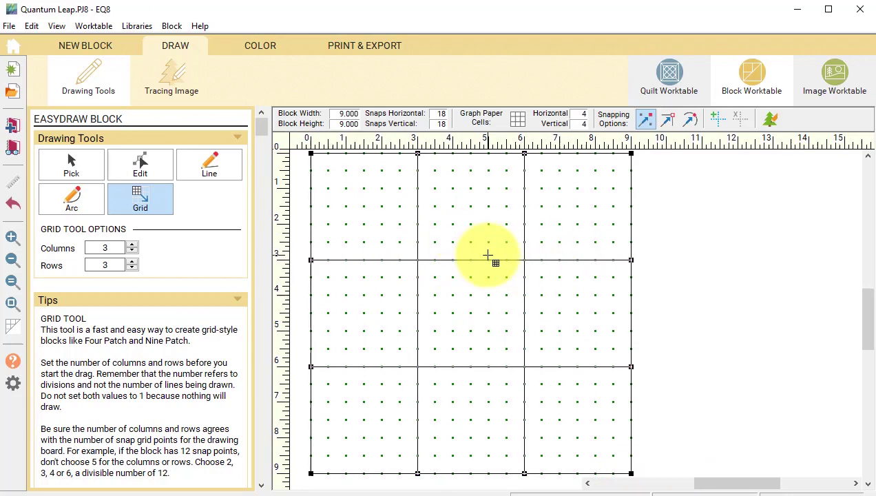
{"action": "left_click", "coordinate": [205, 161]}
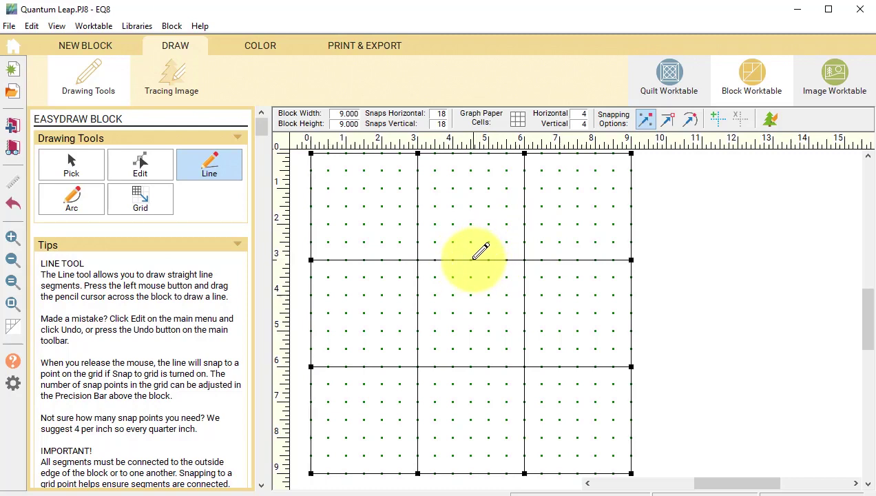
Draw four slanted lines from the centre square to the top, right, bottom and left edges
{"action": "left_click_drag", "start_coordinate": [471, 260], "coordinate": [525, 153]}
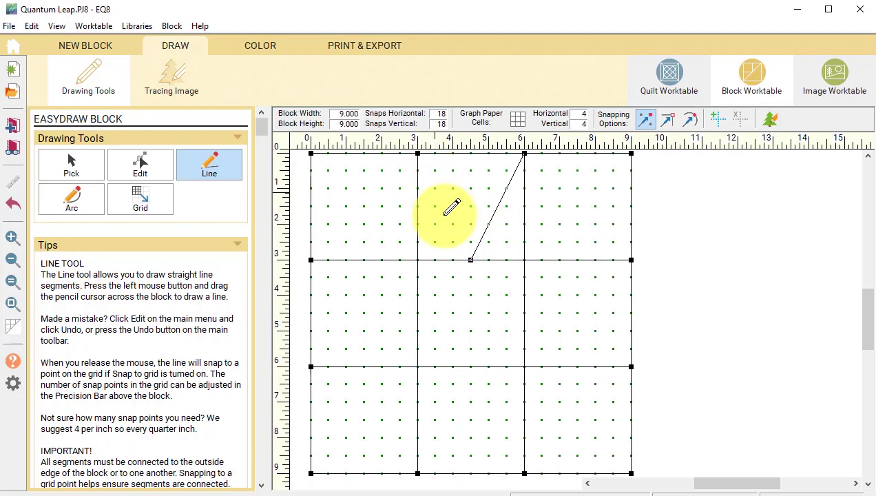
{"action": "left_click_drag", "start_coordinate": [631, 367], "coordinate": [525, 314]}
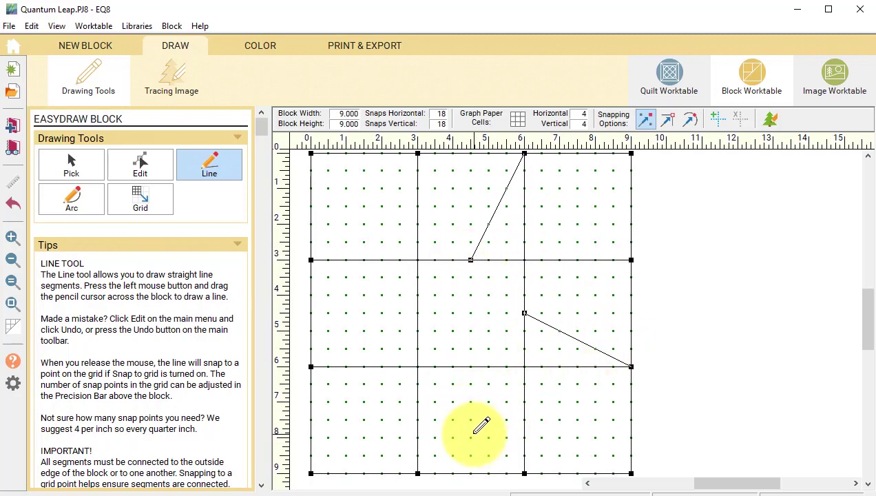
{"action": "left_click_drag", "start_coordinate": [471, 366], "coordinate": [418, 473]}
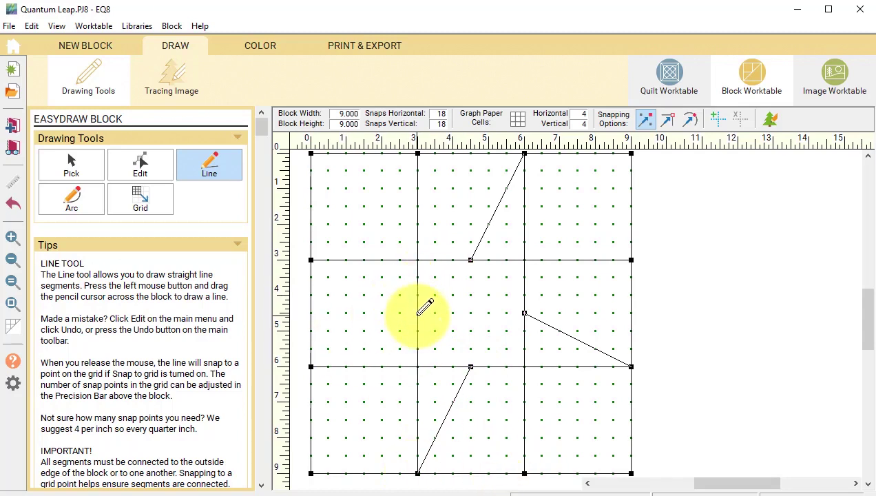
{"action": "left_click_drag", "start_coordinate": [418, 313], "coordinate": [310, 259]}
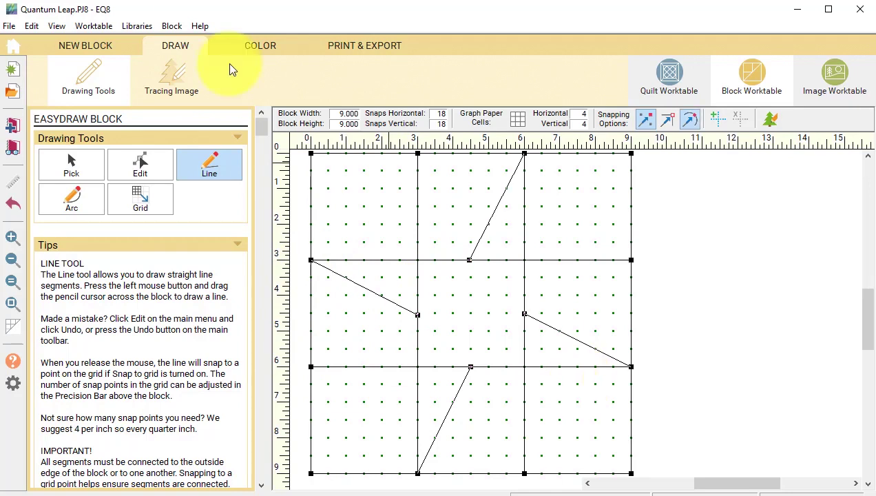
Add all Andover-Quantum fabrics from EQ Stash Online > 2019 Download 01 to the sketchbook
{"action": "left_click", "coordinate": [266, 48]}
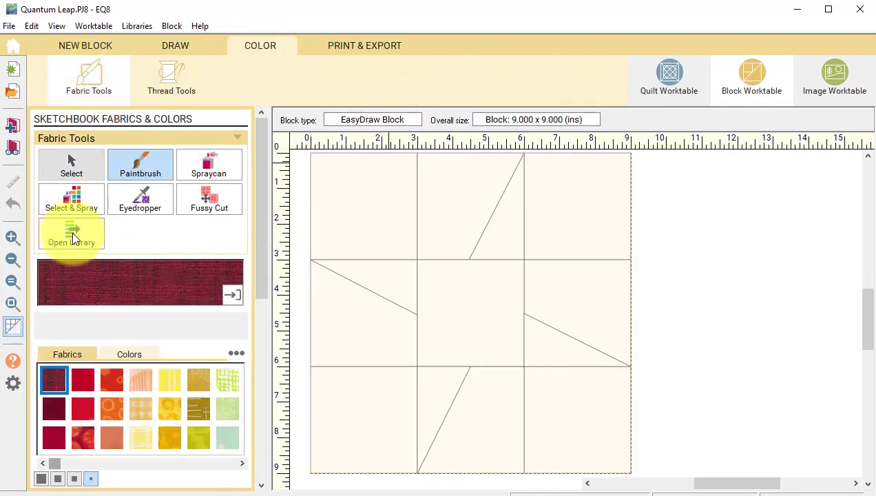
{"action": "left_click", "coordinate": [72, 231]}
{"action": "left_click", "coordinate": [238, 340]}
{"action": "left_click", "coordinate": [180, 341]}
{"action": "left_click", "coordinate": [193, 378]}
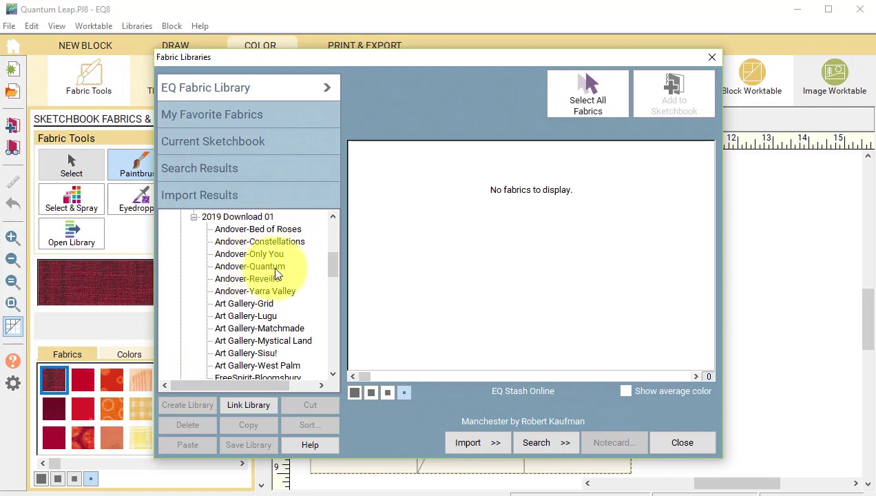
{"action": "left_click", "coordinate": [279, 268]}
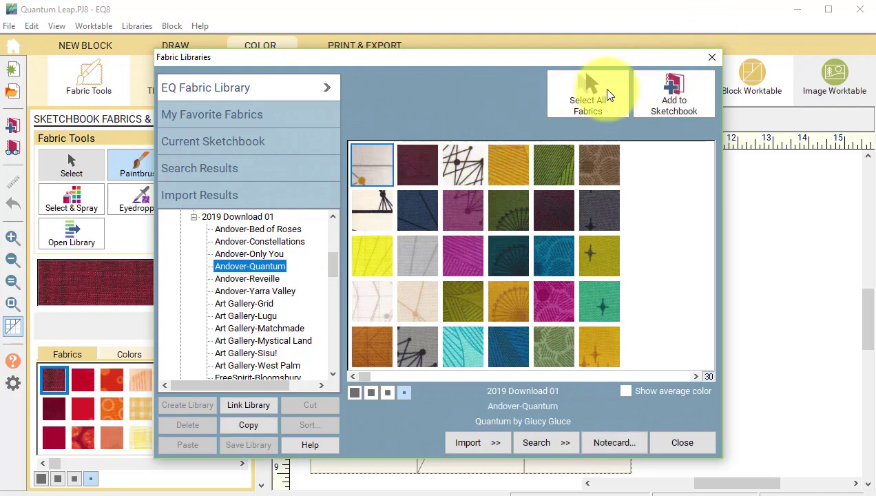
{"action": "left_click", "coordinate": [606, 93]}
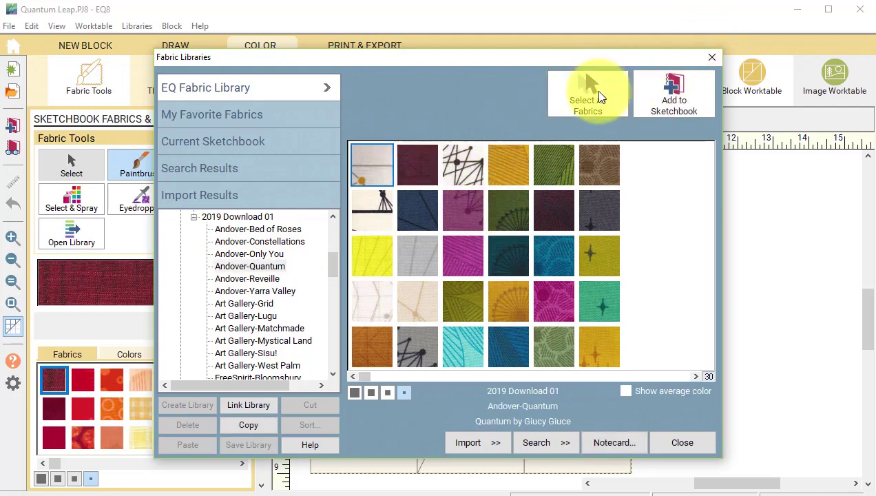
{"action": "left_click", "coordinate": [675, 98]}
{"action": "left_click", "coordinate": [681, 442]}
Paint the star purple, spray all background patches yellow, and add the block to the sketchbook
{"action": "mouse_move", "coordinate": [499, 207]}
{"action": "left_mouse_down"}
{"action": "mouse_move", "coordinate": [434, 368]}
{"action": "mouse_move", "coordinate": [562, 334]}
{"action": "left_mouse_up"}
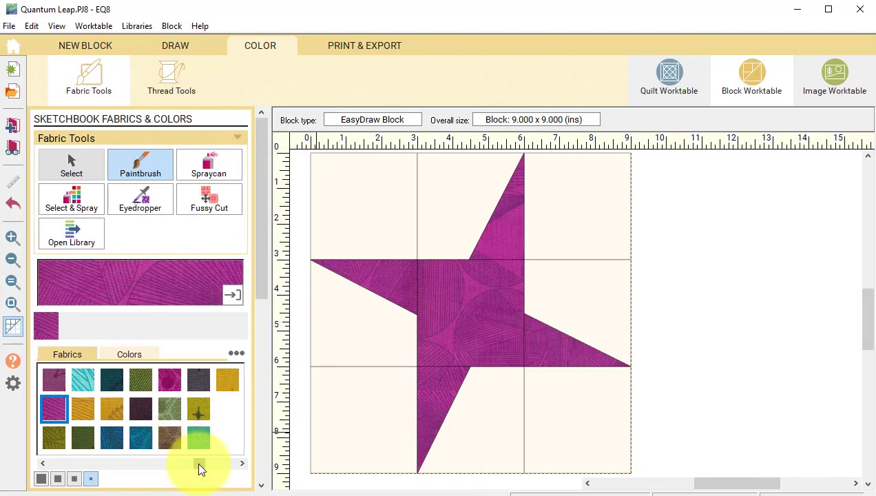
{"action": "mouse_move", "coordinate": [199, 466]}
{"action": "left_mouse_down"}
{"action": "mouse_move", "coordinate": [142, 475]}
{"action": "mouse_move", "coordinate": [188, 473]}
{"action": "left_mouse_up"}
{"action": "left_click", "coordinate": [199, 381]}
{"action": "left_click", "coordinate": [208, 166]}
{"action": "left_click", "coordinate": [527, 219]}
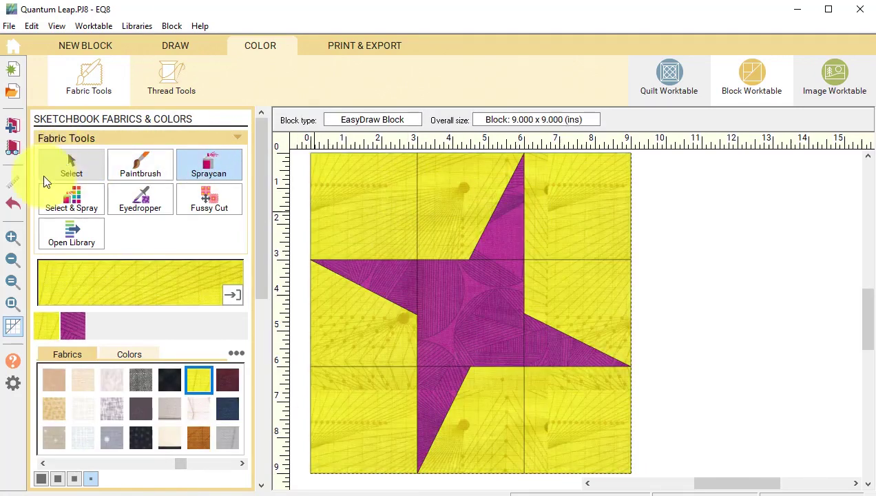
{"action": "left_click", "coordinate": [12, 125]}
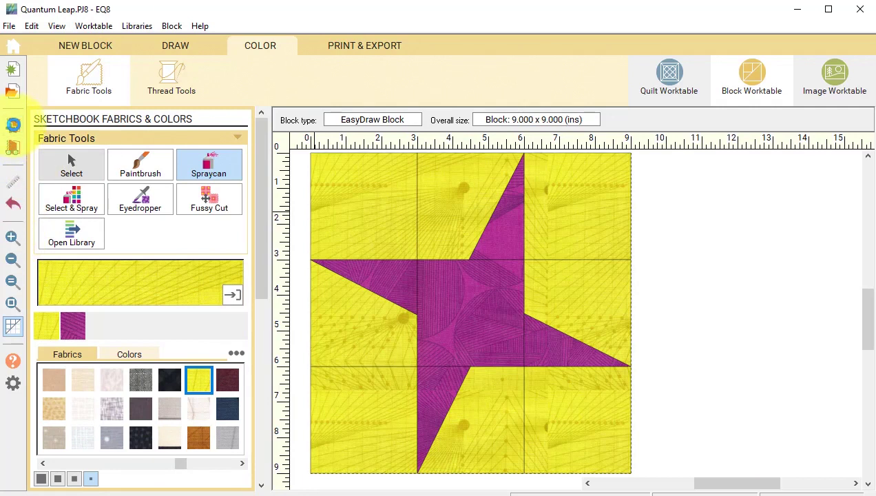
Draw a second slanted line at each star tip: top, right, bottom and left
{"action": "left_click", "coordinate": [183, 44]}
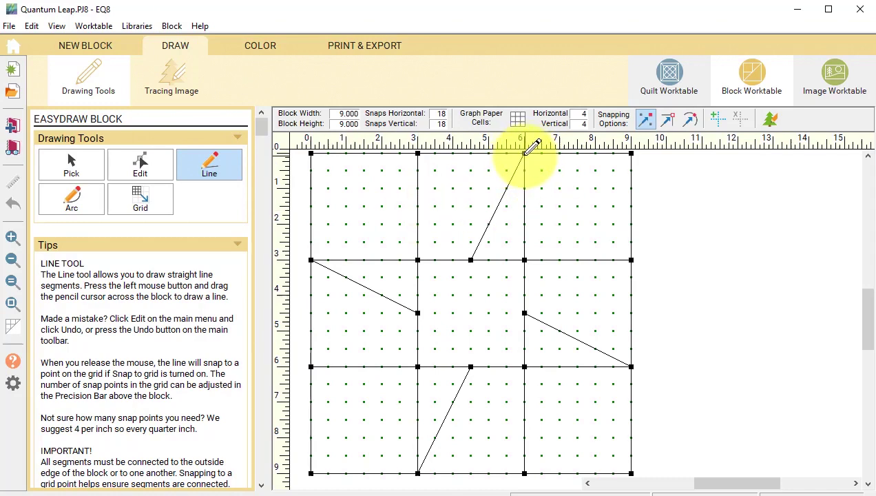
{"action": "left_click_drag", "start_coordinate": [526, 151], "coordinate": [418, 204]}
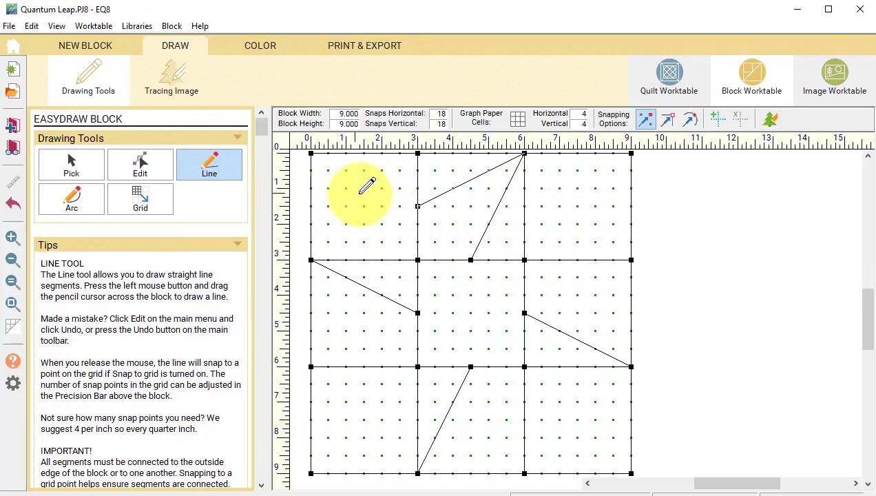
{"action": "left_click_drag", "start_coordinate": [631, 365], "coordinate": [580, 260]}
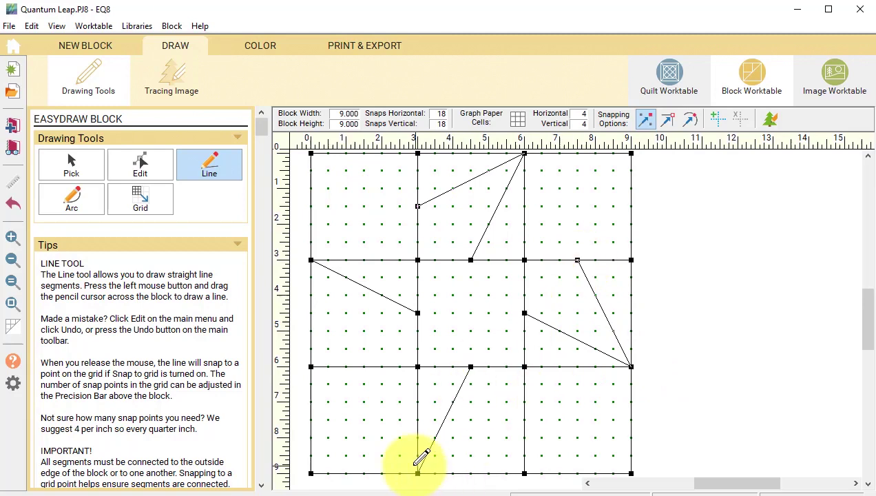
{"action": "left_click_drag", "start_coordinate": [422, 470], "coordinate": [526, 419]}
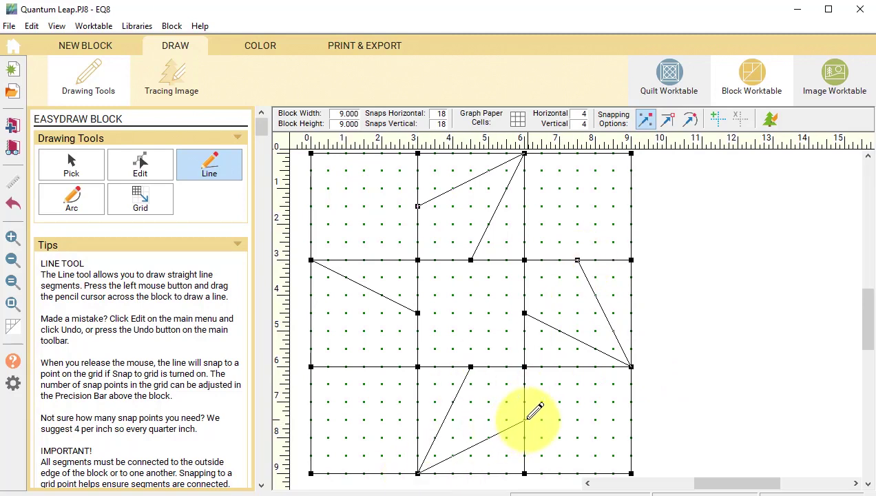
{"action": "left_click_drag", "start_coordinate": [310, 259], "coordinate": [364, 366]}
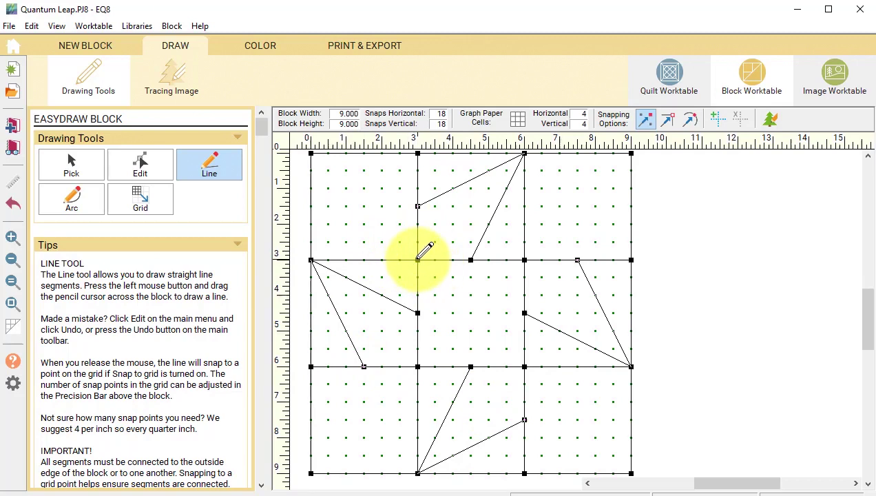
Draw a diagonal plus a short connecting line in each of the four corner squares
{"action": "mouse_move", "coordinate": [418, 259]}
{"action": "left_mouse_down"}
{"action": "mouse_move", "coordinate": [354, 168]}
{"action": "mouse_move", "coordinate": [311, 153]}
{"action": "left_mouse_up"}
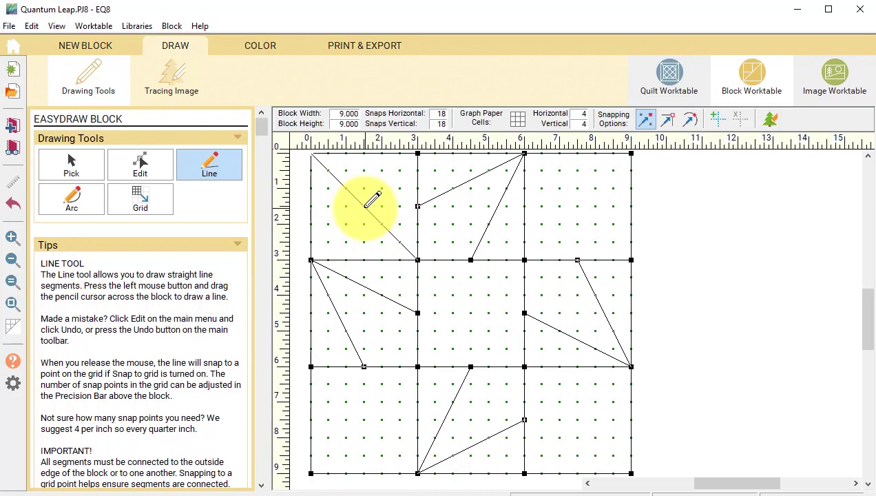
{"action": "left_click_drag", "start_coordinate": [364, 205], "coordinate": [418, 205]}
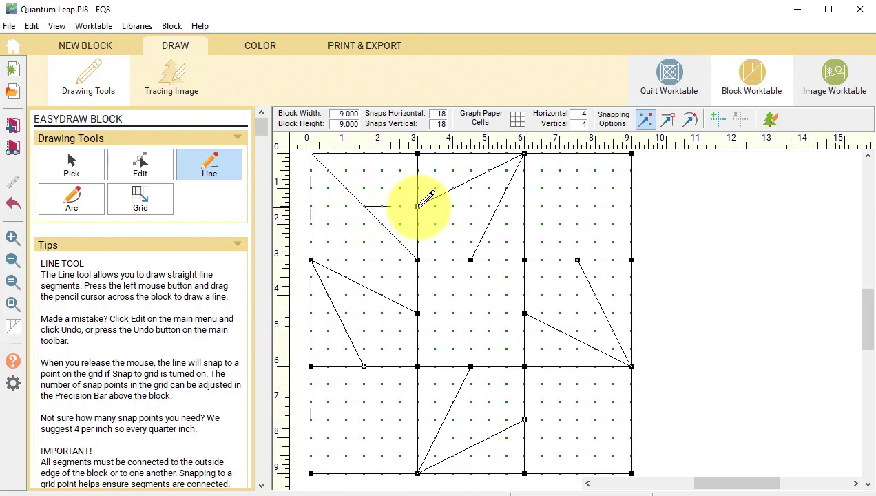
{"action": "left_click_drag", "start_coordinate": [525, 259], "coordinate": [631, 154]}
{"action": "left_click_drag", "start_coordinate": [577, 206], "coordinate": [577, 262]}
{"action": "left_click_drag", "start_coordinate": [525, 366], "coordinate": [630, 473]}
{"action": "left_click_drag", "start_coordinate": [577, 420], "coordinate": [525, 419]}
{"action": "left_click_drag", "start_coordinate": [417, 367], "coordinate": [312, 473]}
{"action": "left_click_drag", "start_coordinate": [364, 418], "coordinate": [364, 367]}
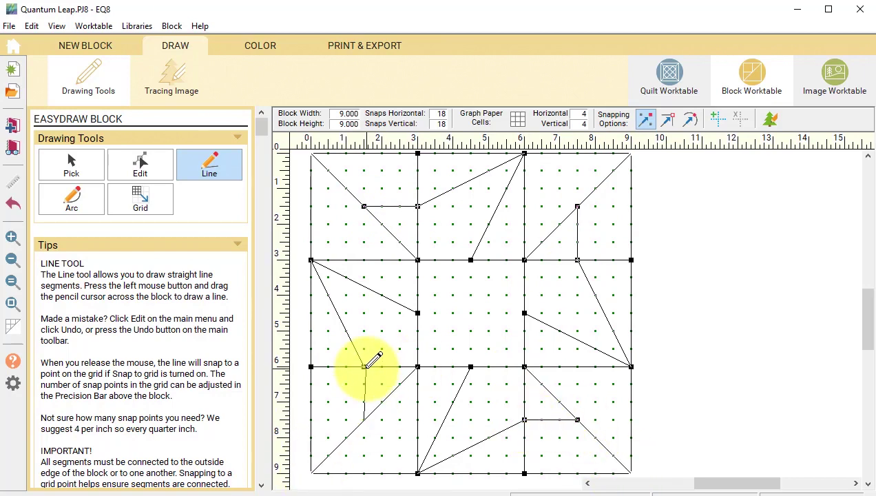
Paint the star block's background patches grey
{"action": "left_click", "coordinate": [266, 47]}
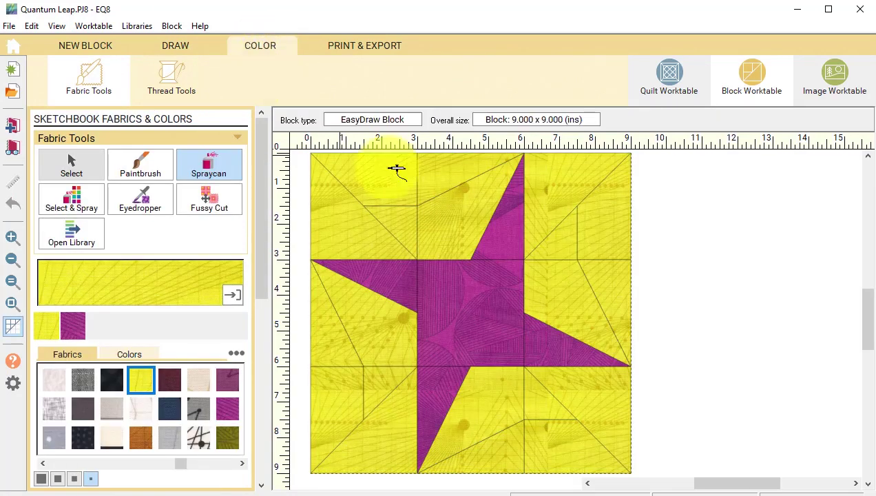
{"action": "left_click", "coordinate": [170, 437]}
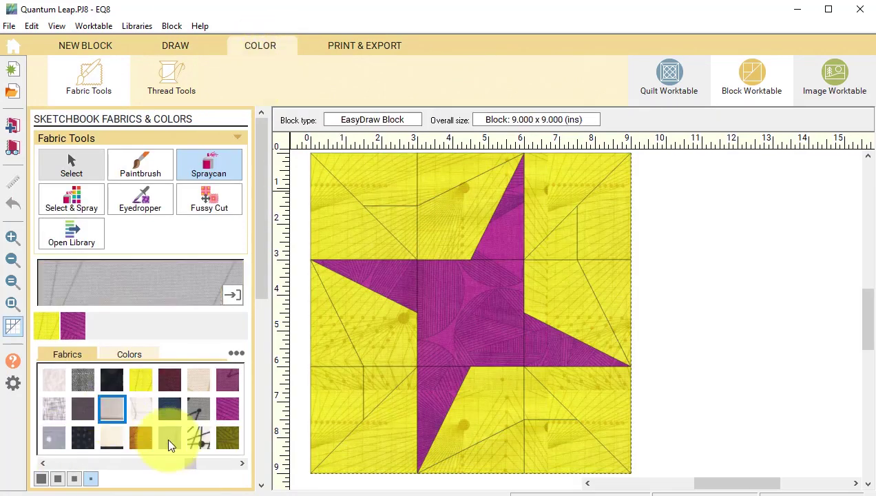
{"action": "left_click", "coordinate": [361, 223]}
{"action": "left_click", "coordinate": [141, 165]}
{"action": "left_click", "coordinate": [391, 227]}
{"action": "left_click", "coordinate": [576, 207]}
{"action": "left_click", "coordinate": [576, 420]}
{"action": "left_click", "coordinate": [389, 386]}
{"action": "left_click", "coordinate": [523, 453], "text": "ctrl"}
{"action": "left_click", "coordinate": [237, 462]}
{"action": "left_click", "coordinate": [238, 463]}
Paint the four corner patches gold and save the block to the sketchbook
{"action": "left_click", "coordinate": [228, 379]}
{"action": "left_click", "coordinate": [363, 179]}
{"action": "left_click", "coordinate": [603, 206]}
{"action": "left_click", "coordinate": [577, 448]}
{"action": "left_click", "coordinate": [345, 413]}
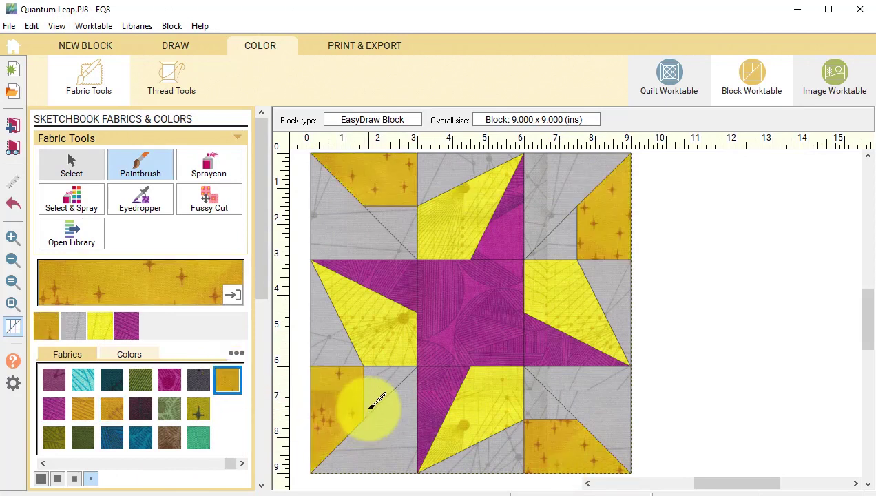
{"action": "left_click", "coordinate": [9, 128]}
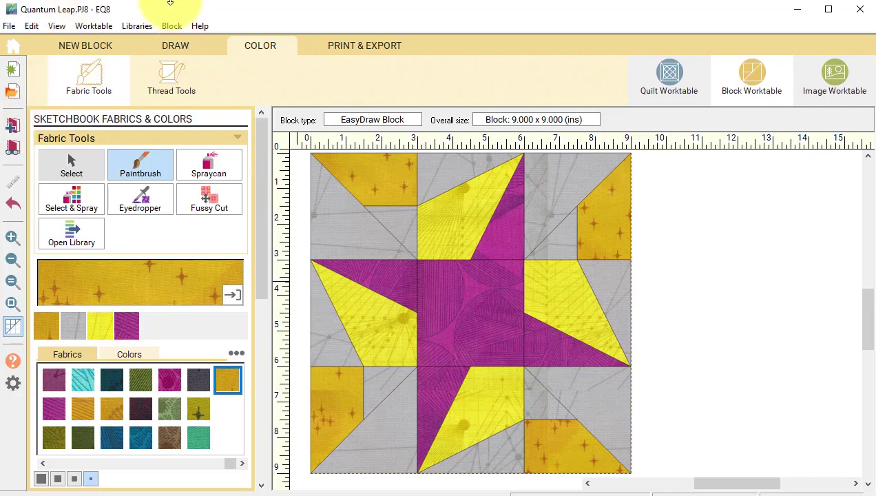
Start a new blank EasyDraw block and draw a 3 x 3 grid across it
{"action": "left_click", "coordinate": [82, 47]}
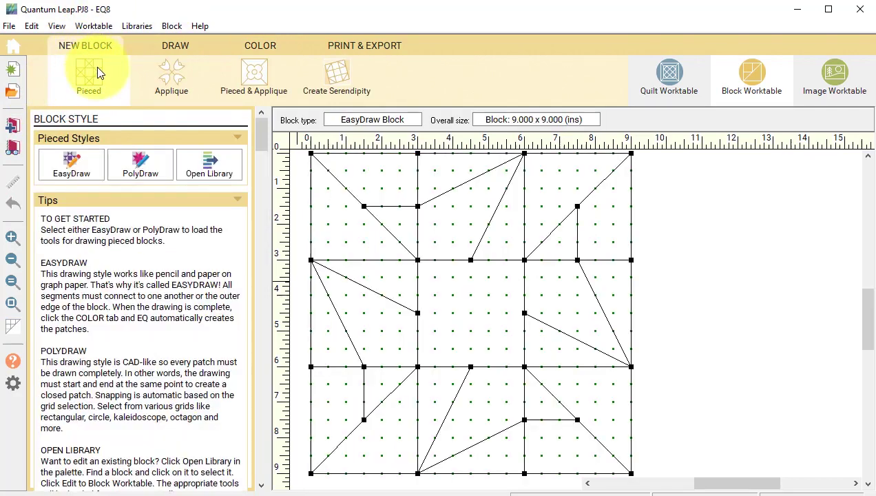
{"action": "left_click", "coordinate": [79, 170]}
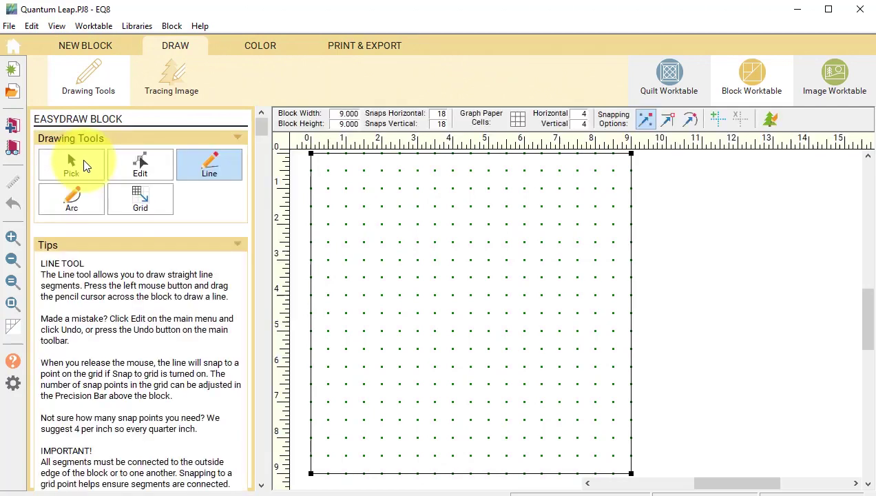
{"action": "left_click", "coordinate": [140, 199]}
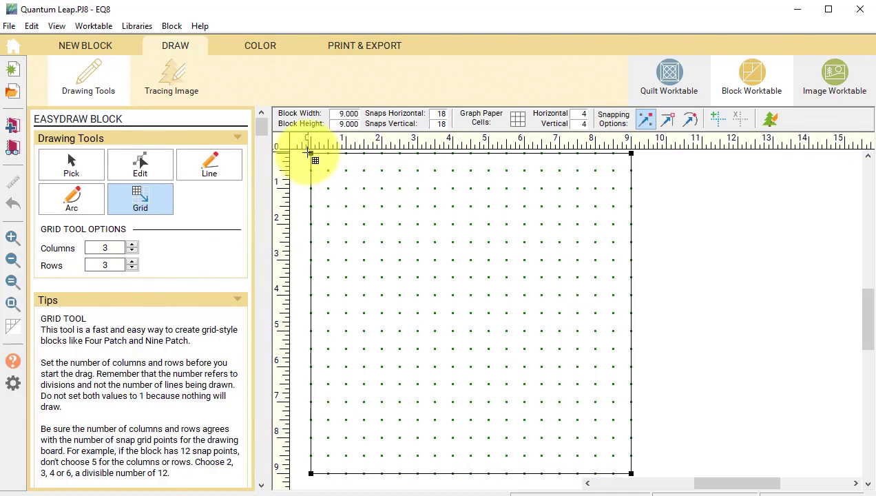
{"action": "mouse_move", "coordinate": [311, 153]}
{"action": "left_mouse_down"}
{"action": "mouse_move", "coordinate": [622, 439]}
{"action": "mouse_move", "coordinate": [632, 474]}
{"action": "left_mouse_up"}
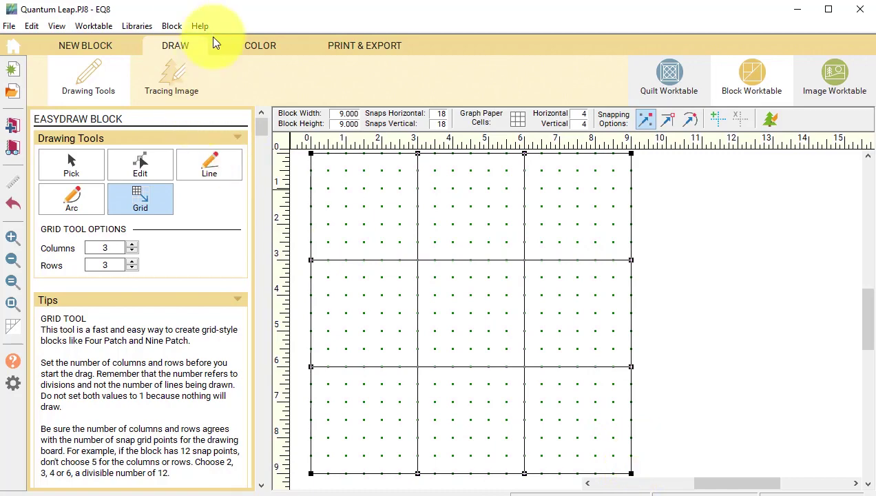
With the Line tool, draw a long and a short parallel diagonal in each of the top, right, bottom and left side squares
{"action": "left_click", "coordinate": [227, 164]}
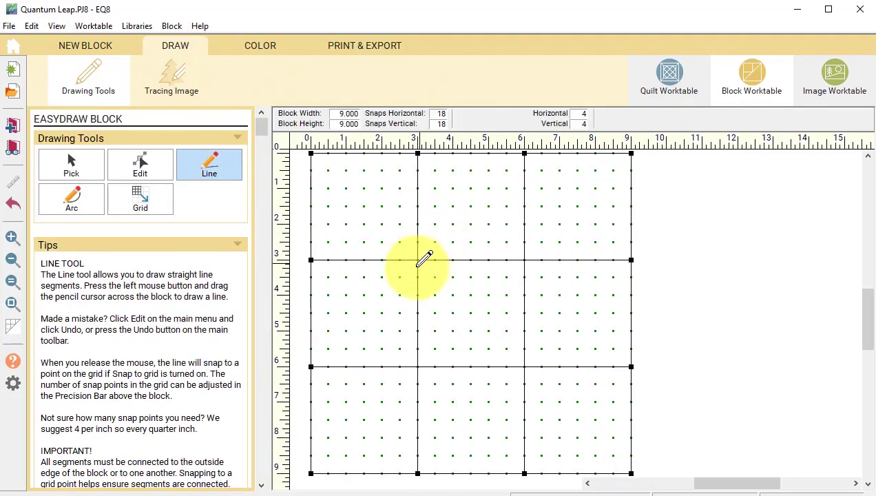
{"action": "mouse_move", "coordinate": [418, 259]}
{"action": "left_mouse_down"}
{"action": "mouse_move", "coordinate": [490, 172]}
{"action": "mouse_move", "coordinate": [524, 153]}
{"action": "left_mouse_up"}
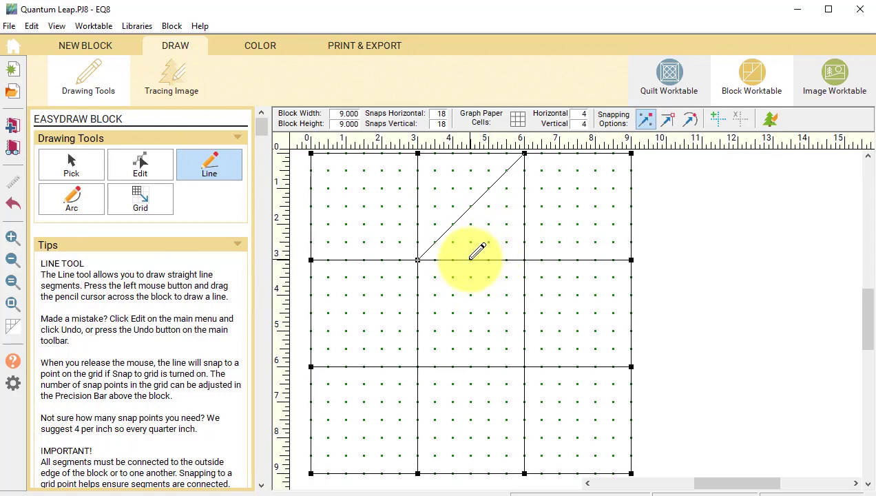
{"action": "left_click_drag", "start_coordinate": [471, 259], "coordinate": [524, 206]}
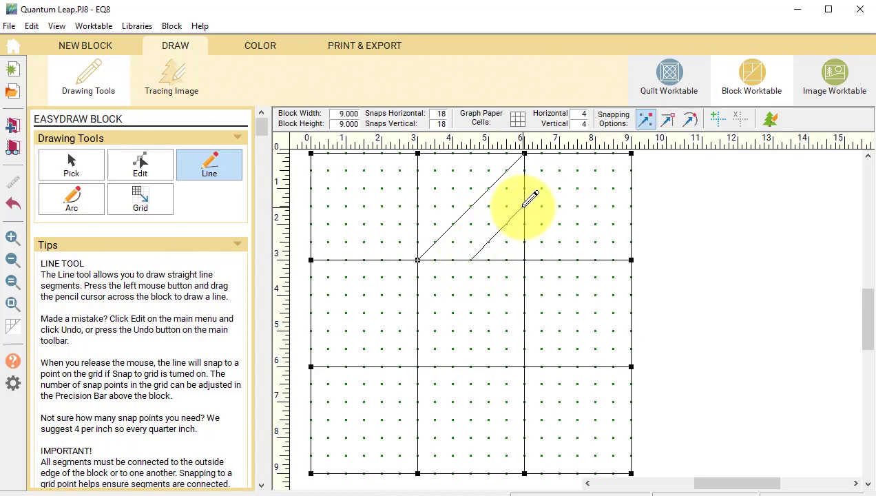
{"action": "left_click_drag", "start_coordinate": [523, 207], "coordinate": [524, 206]}
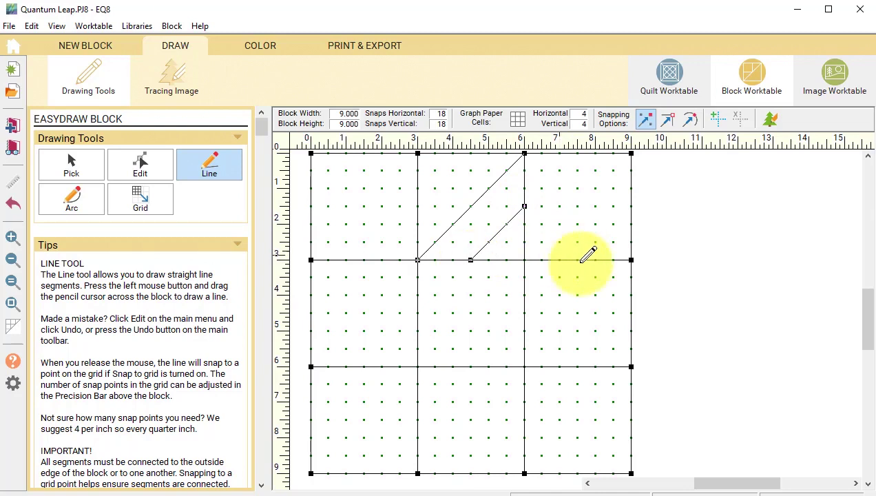
{"action": "left_click_drag", "start_coordinate": [523, 260], "coordinate": [630, 366]}
{"action": "left_click_drag", "start_coordinate": [524, 314], "coordinate": [577, 366]}
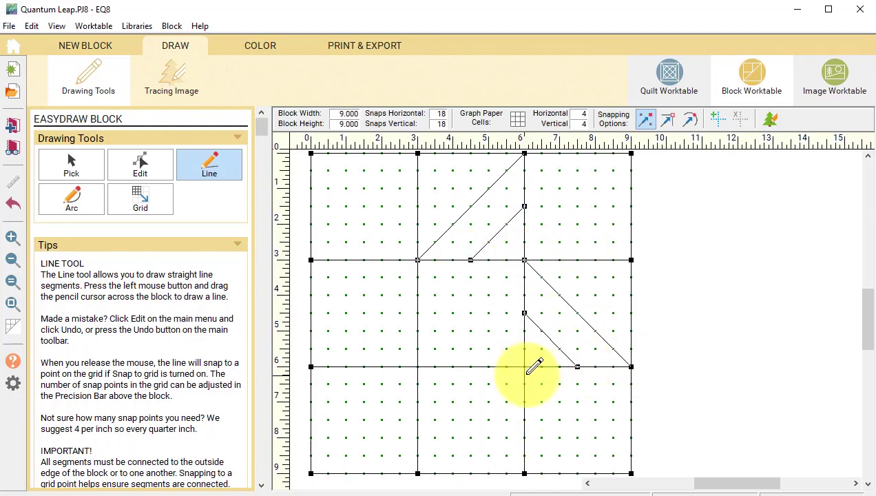
{"action": "left_click_drag", "start_coordinate": [524, 367], "coordinate": [419, 471]}
{"action": "left_click_drag", "start_coordinate": [470, 366], "coordinate": [417, 419]}
{"action": "left_click_drag", "start_coordinate": [418, 365], "coordinate": [311, 260]}
{"action": "left_click_drag", "start_coordinate": [417, 313], "coordinate": [364, 259]}
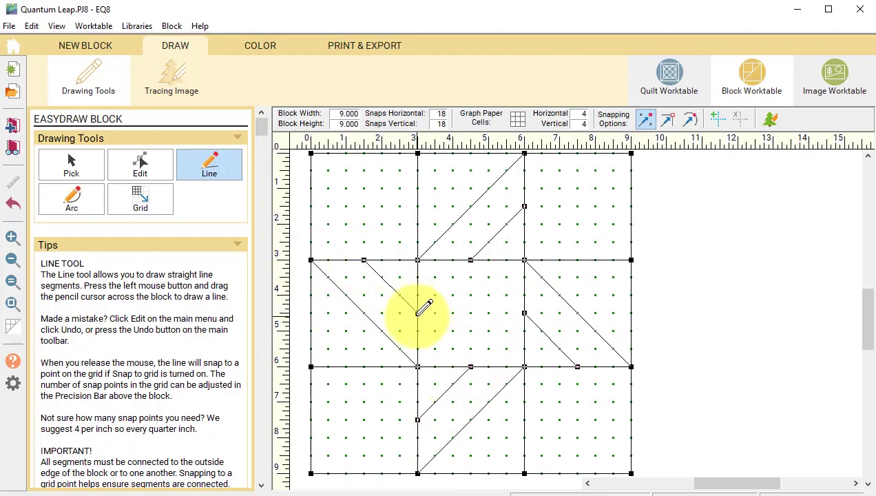
Draw the centre diamond edges and the triangle point in the top-left corner square
{"action": "mouse_move", "coordinate": [417, 314]}
{"action": "left_mouse_down"}
{"action": "mouse_move", "coordinate": [473, 255]}
{"action": "mouse_move", "coordinate": [524, 313]}
{"action": "left_mouse_up"}
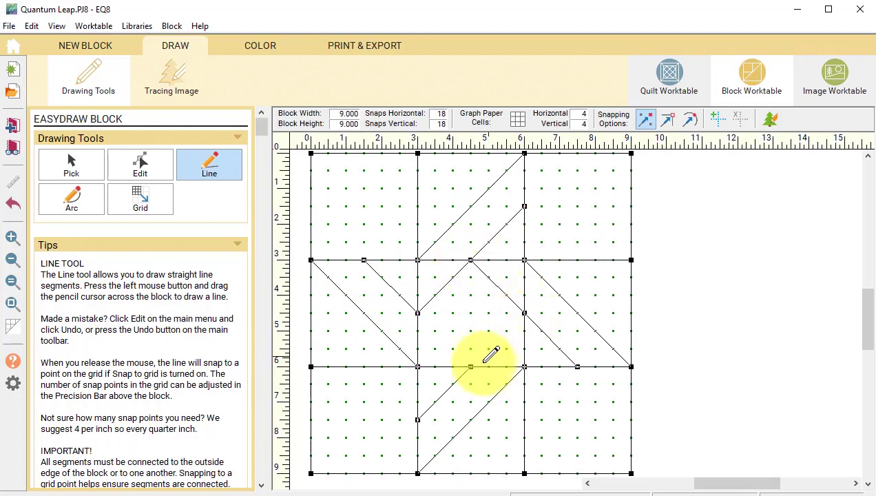
{"action": "left_click_drag", "start_coordinate": [470, 367], "coordinate": [417, 313]}
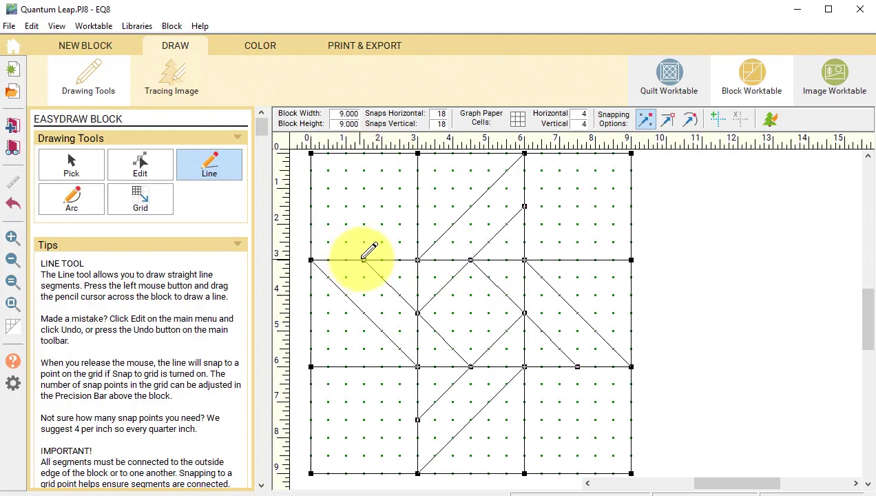
{"action": "left_click_drag", "start_coordinate": [363, 153], "coordinate": [363, 260]}
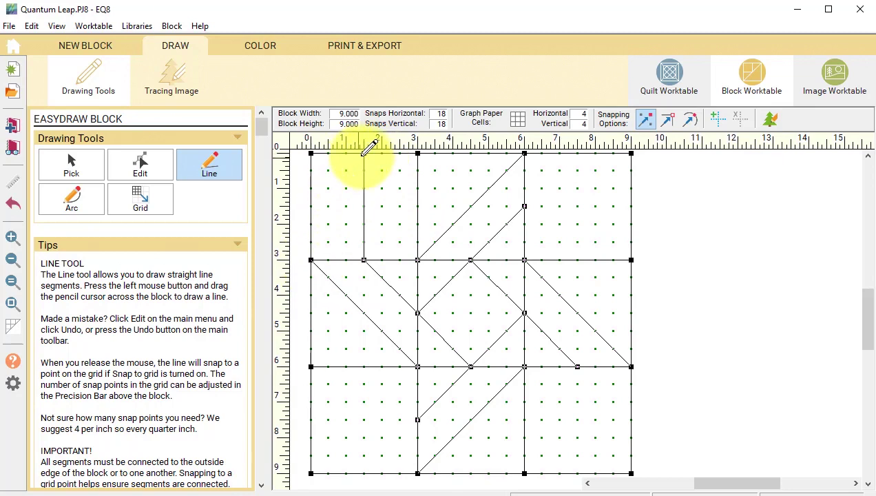
{"action": "left_click_drag", "start_coordinate": [312, 259], "coordinate": [364, 153]}
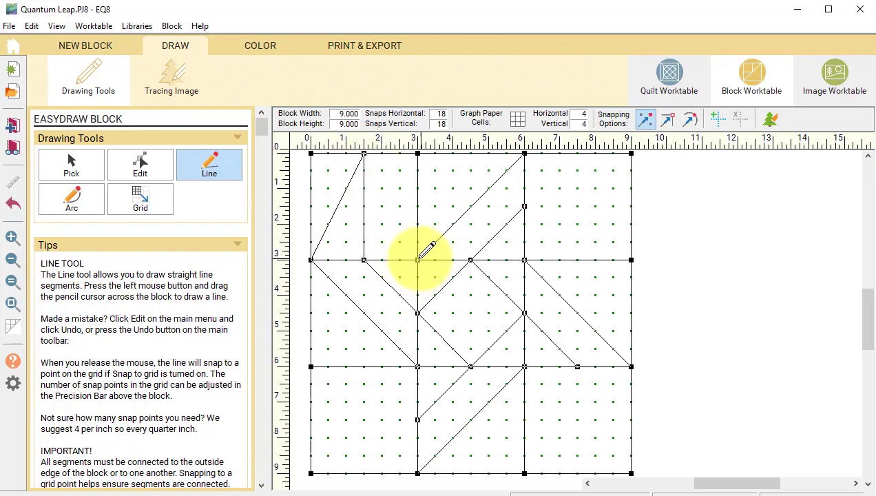
{"action": "left_click_drag", "start_coordinate": [417, 260], "coordinate": [364, 154]}
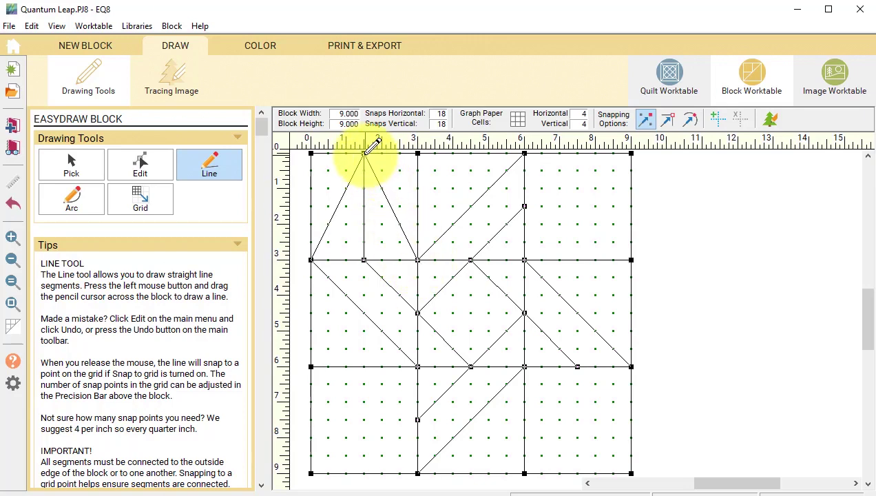
Draw triangle points in the top-right, bottom-right and bottom-left corner squares
{"action": "left_click_drag", "start_coordinate": [524, 206], "coordinate": [631, 206]}
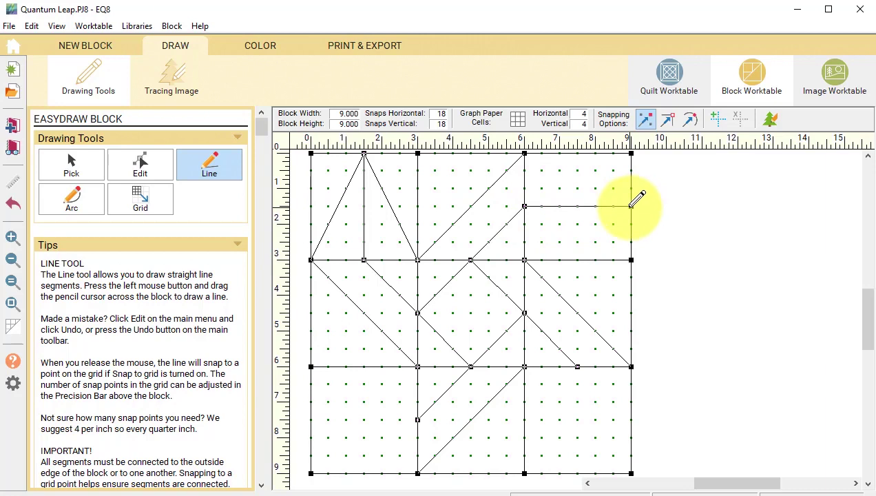
{"action": "left_click_drag", "start_coordinate": [524, 153], "coordinate": [524, 259]}
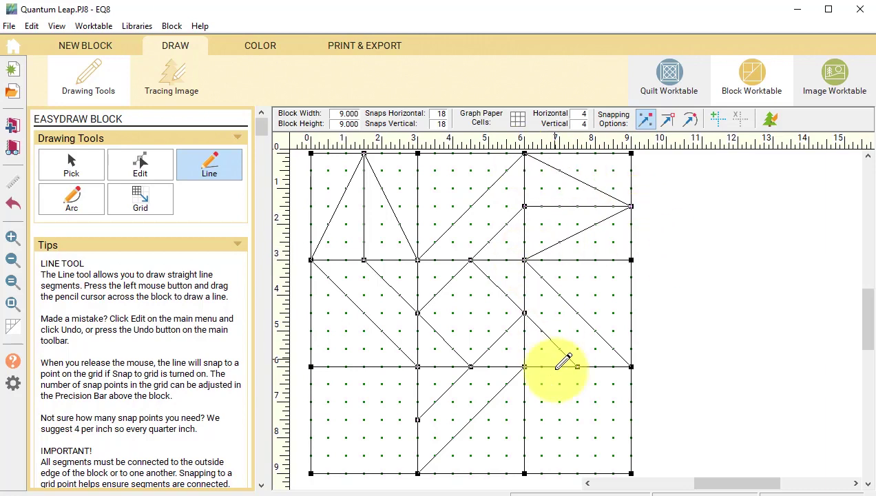
{"action": "left_click_drag", "start_coordinate": [577, 366], "coordinate": [577, 473]}
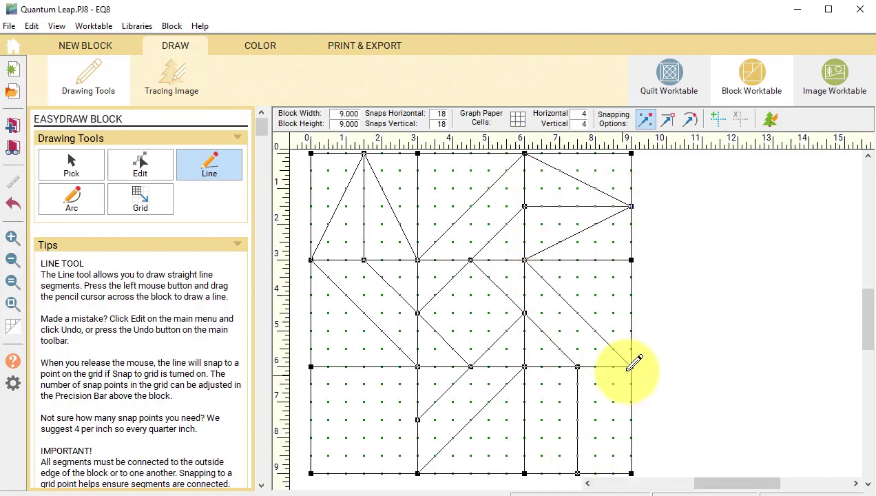
{"action": "mouse_move", "coordinate": [631, 366]}
{"action": "left_mouse_down"}
{"action": "mouse_move", "coordinate": [577, 473]}
{"action": "mouse_move", "coordinate": [557, 396]}
{"action": "mouse_move", "coordinate": [524, 367]}
{"action": "left_mouse_up"}
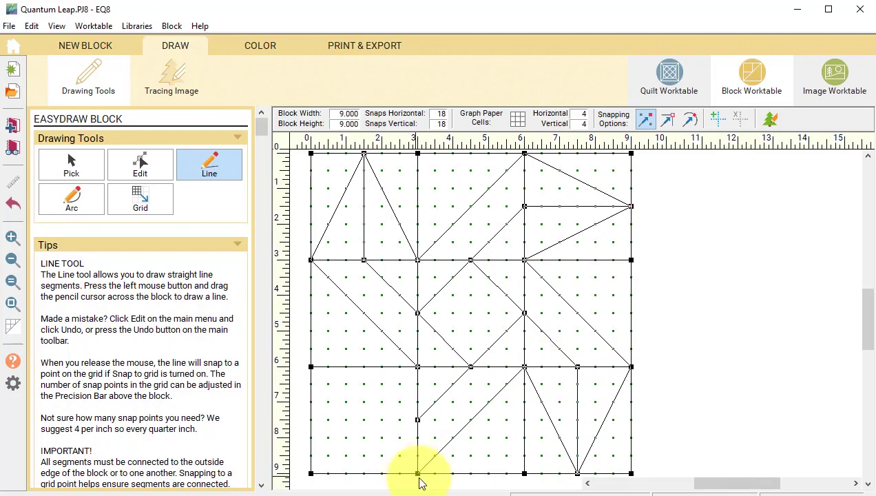
{"action": "mouse_move", "coordinate": [417, 473]}
{"action": "left_mouse_down"}
{"action": "mouse_move", "coordinate": [311, 419]}
{"action": "mouse_move", "coordinate": [417, 366]}
{"action": "left_mouse_up"}
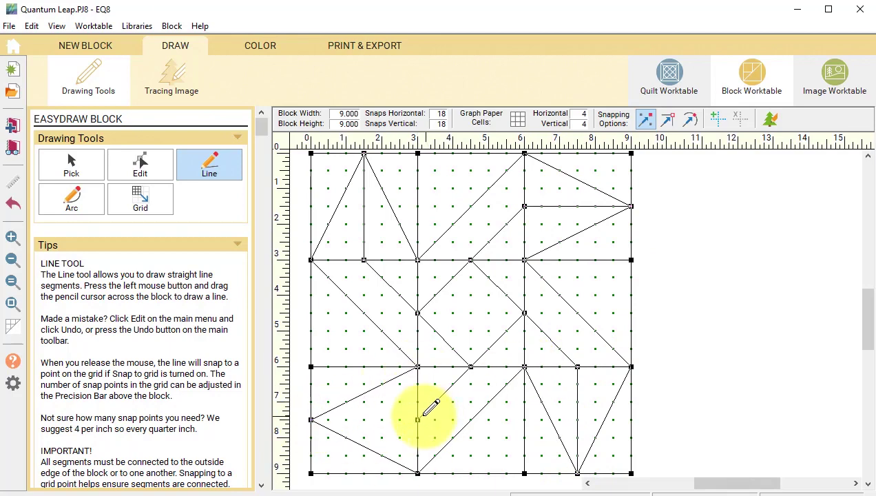
In Color mode, paint the pinwheel arms dark teal and the inner blades light teal
{"action": "left_click", "coordinate": [255, 42]}
{"action": "left_click", "coordinate": [140, 437]}
{"action": "mouse_move", "coordinate": [430, 296]}
{"action": "left_mouse_down"}
{"action": "mouse_move", "coordinate": [464, 235]}
{"action": "mouse_move", "coordinate": [503, 356]}
{"action": "mouse_move", "coordinate": [434, 342]}
{"action": "left_mouse_up"}
{"action": "left_click", "coordinate": [82, 380]}
{"action": "left_click", "coordinate": [386, 207]}
Paint the centre diamond yellow and fill the background patches grey
{"action": "left_click", "coordinate": [385, 392]}
{"action": "left_click", "coordinate": [127, 325]}
{"action": "left_click", "coordinate": [470, 312]}
{"action": "left_click", "coordinate": [209, 165]}
{"action": "left_click", "coordinate": [83, 438]}
{"action": "left_click", "coordinate": [365, 206]}
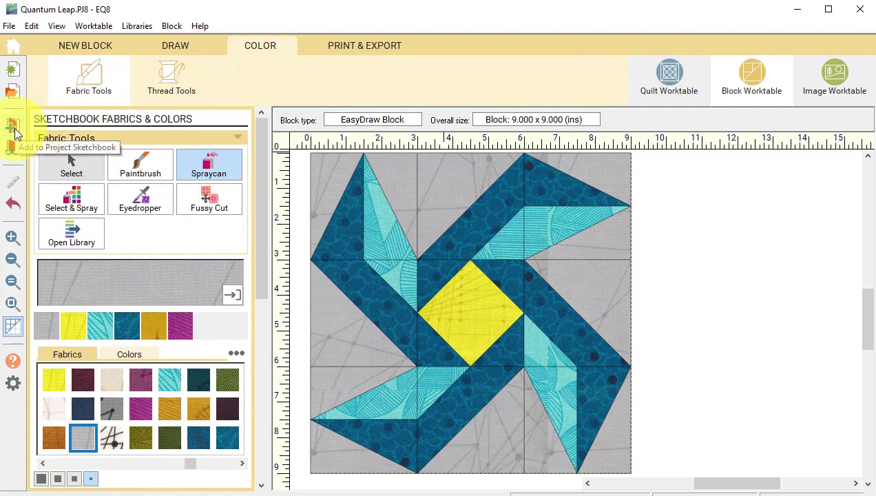